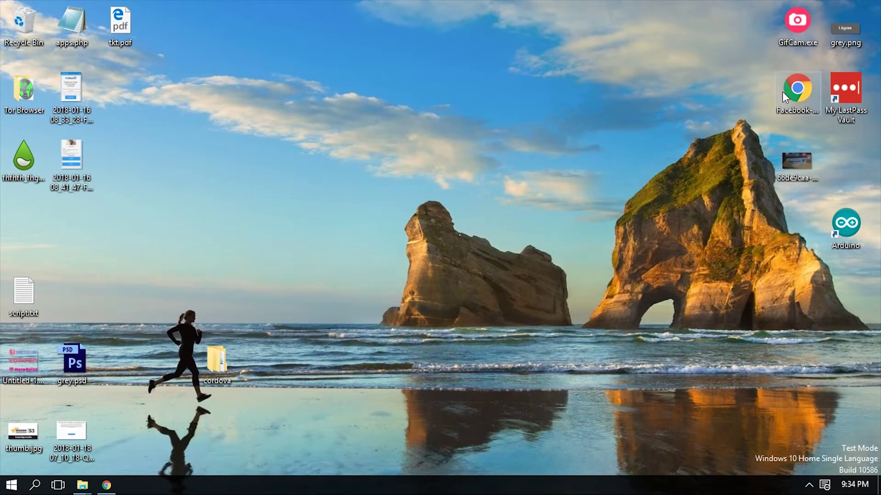
- Drag the Facebook-Video webp icon from the right column toward the desktop centre
drag(809, 97, 684, 82)
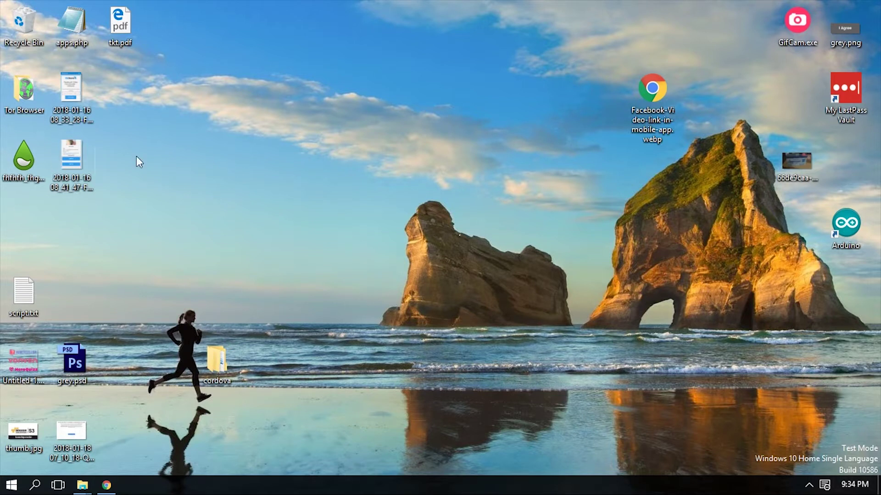
- Go to rainmeter.net in Chrome and download the Rainmeter 4.1 Final Release
click(106, 485)
click(193, 30)
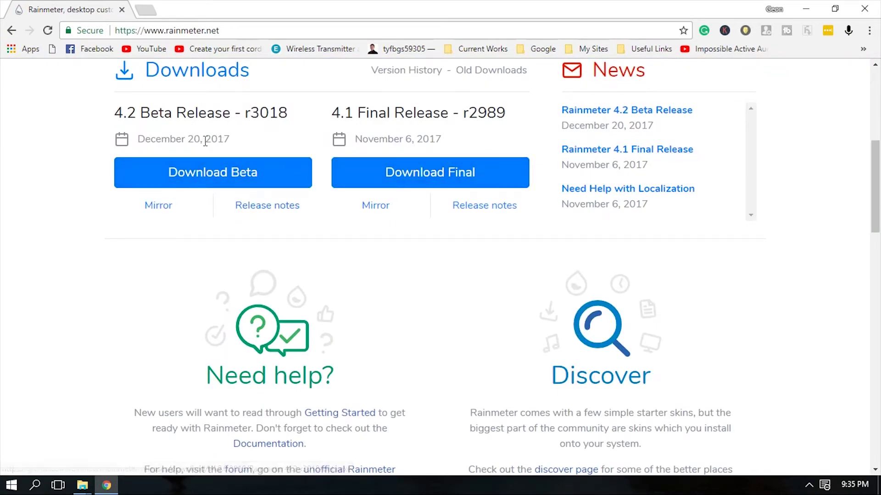
scroll(223, 140, down, 2)
scroll(222, 141, up, 3)
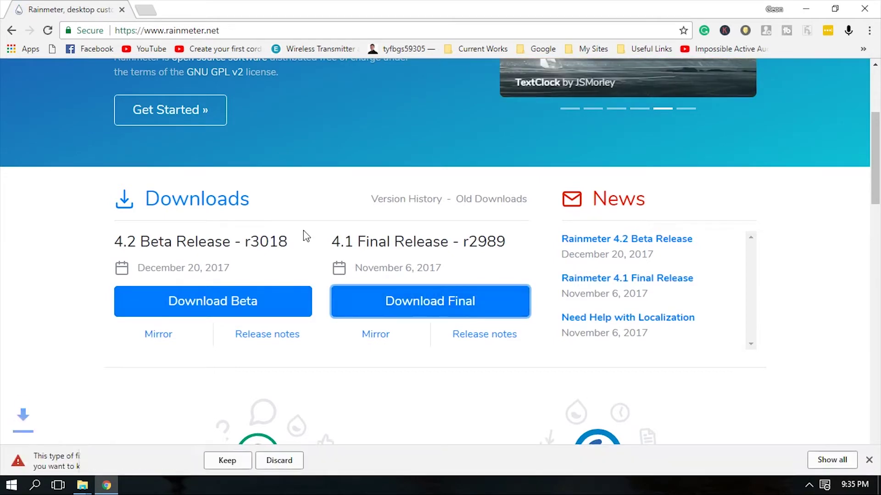
click(231, 461)
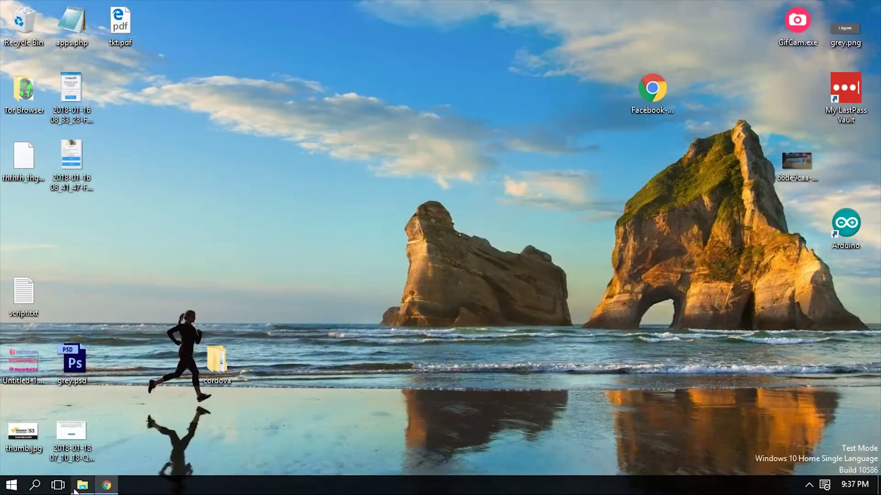
- Launch the downloaded Rainmeter-4.1.exe installer from its folder
click(82, 485)
click(153, 172)
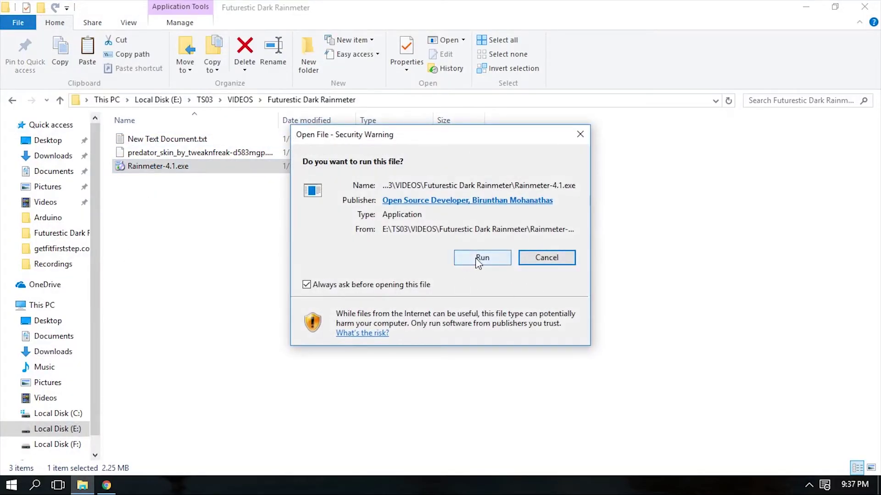
- Run the installer with English language, default options, and finish the Rainmeter installation
click(476, 257)
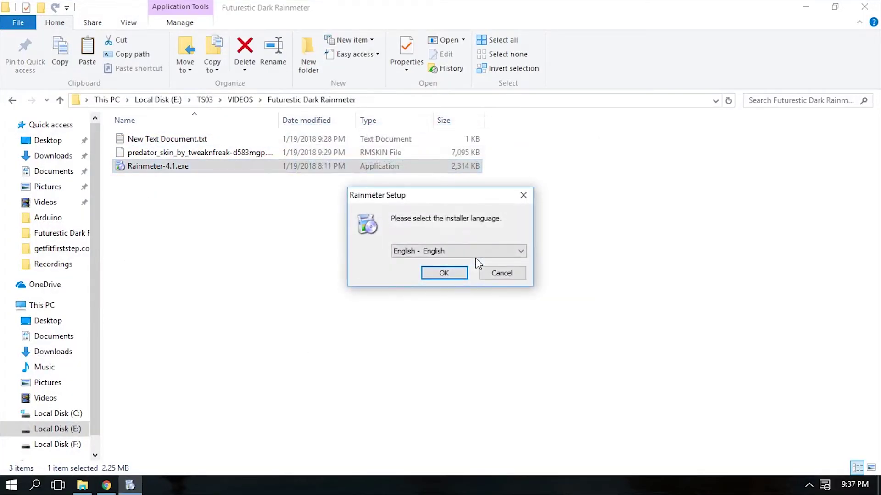
click(446, 275)
click(510, 348)
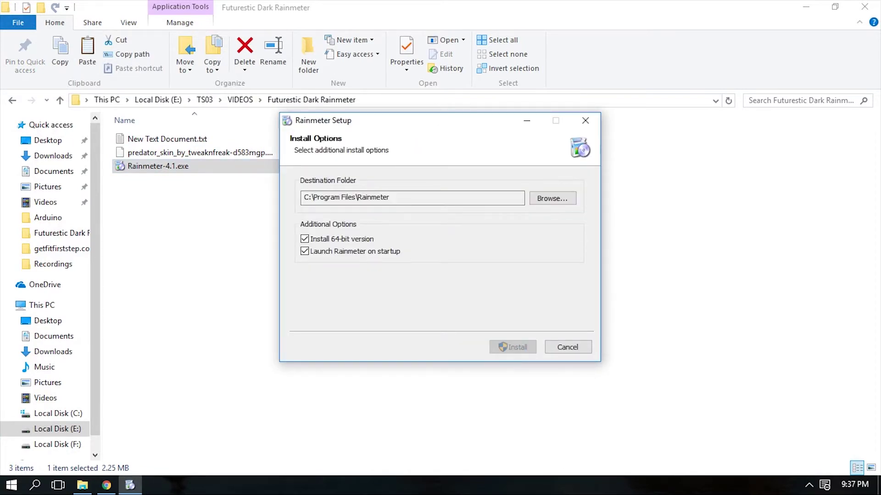
click(507, 349)
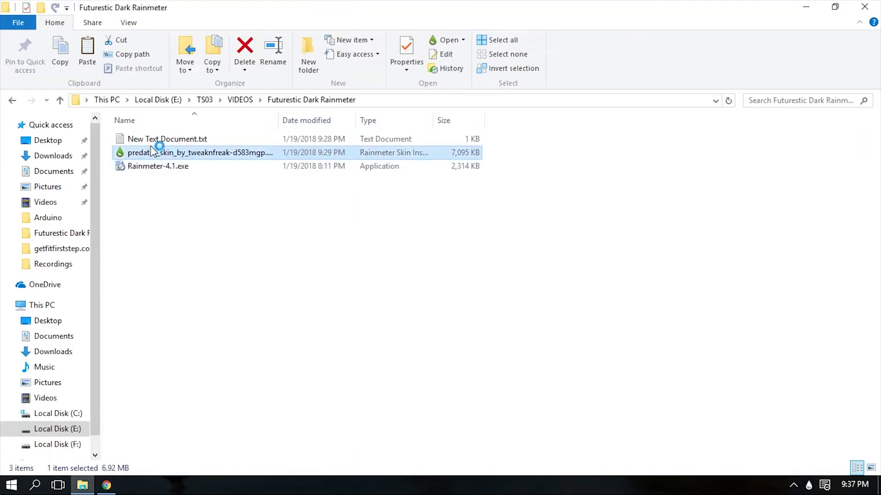
- Open the notes text file holding the skin link
double_click(167, 139)
- Copy the DeviantArt URL from the notes into Chrome and download the PREDATOR skin
drag(506, 79, 156, 80)
right_click(245, 90)
click(206, 106)
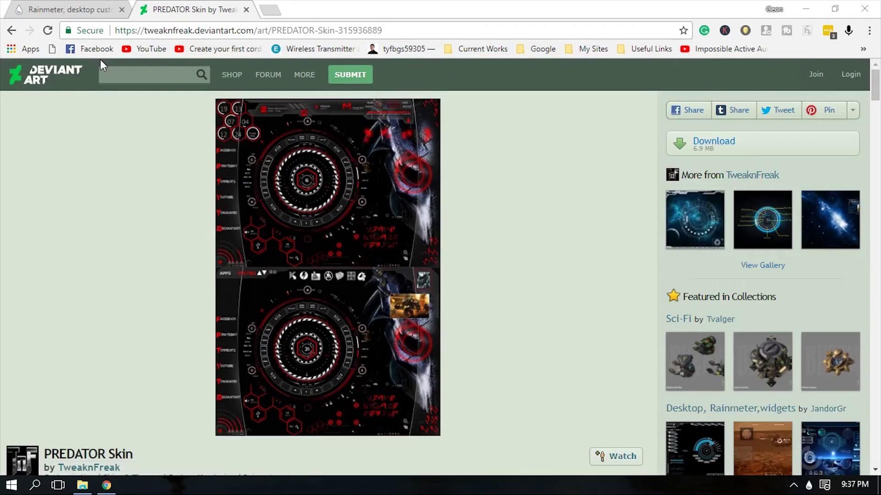
click(740, 144)
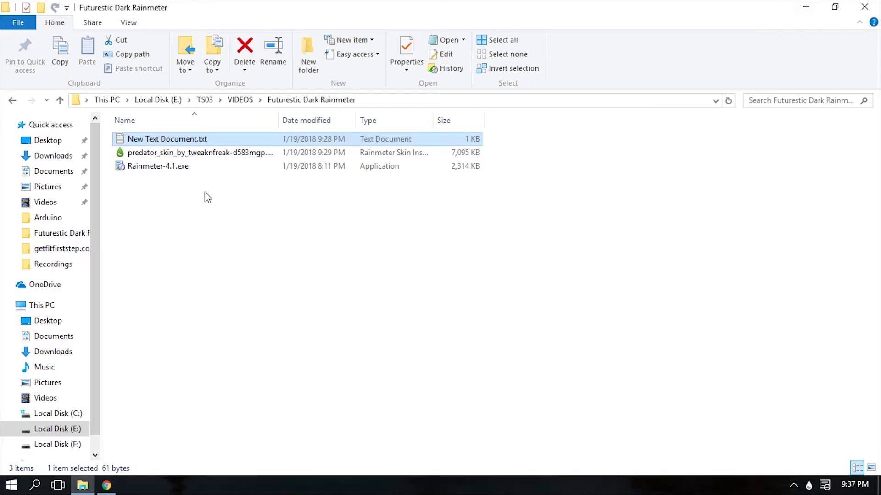
- Install the downloaded PREDATOR .rmskin package through Rainmeter's skin installer
double_click(191, 155)
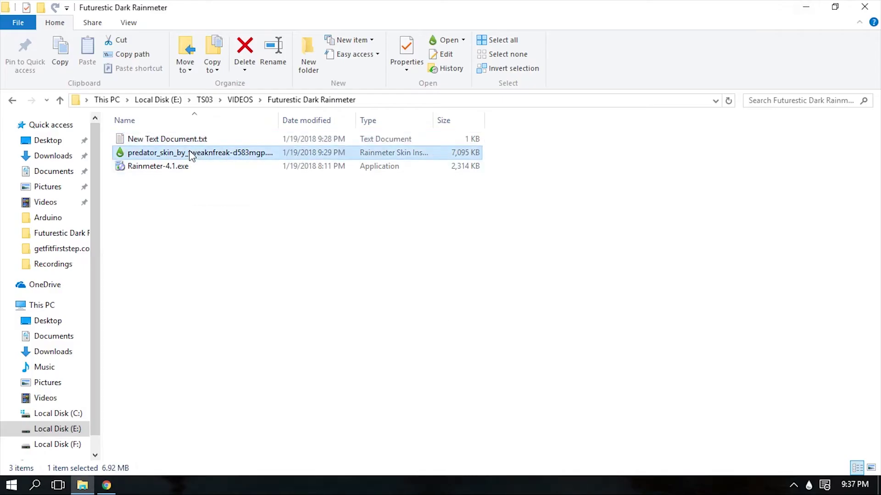
click(487, 346)
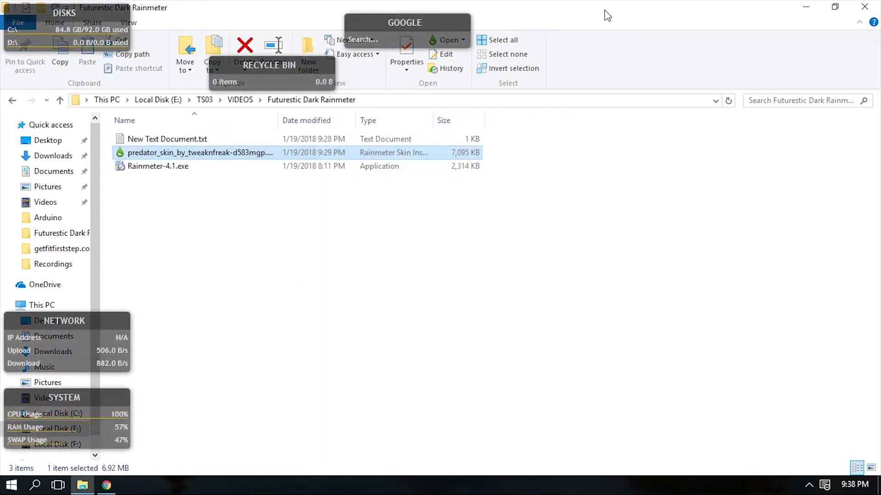
click(799, 6)
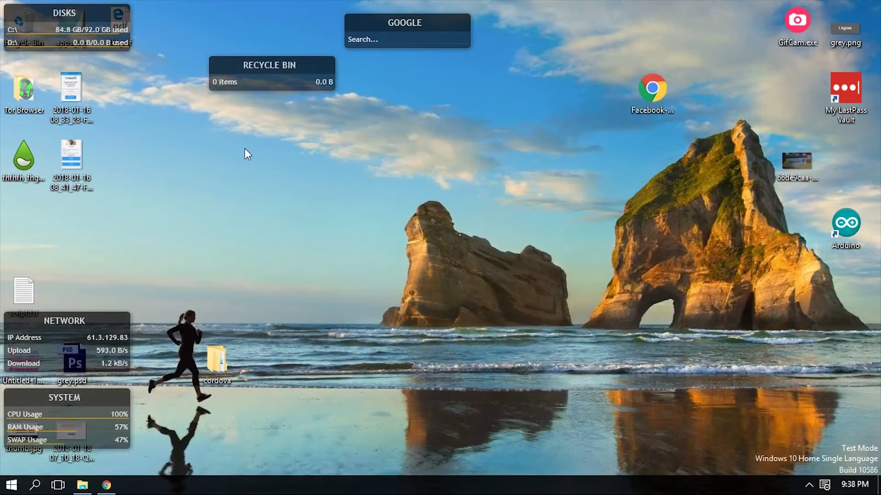
- Unload the illustro Recycle Bin, Disks, Google search, Network and System widgets from the desktop
right_click(267, 86)
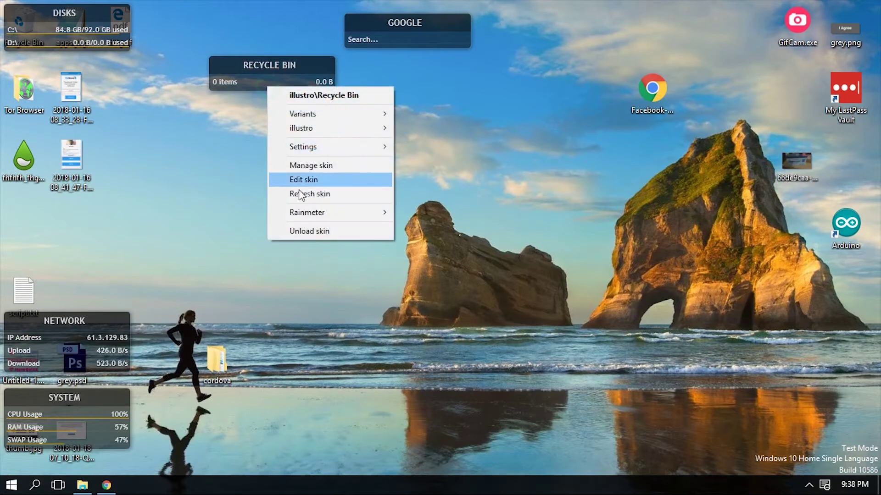
click(305, 231)
right_click(94, 34)
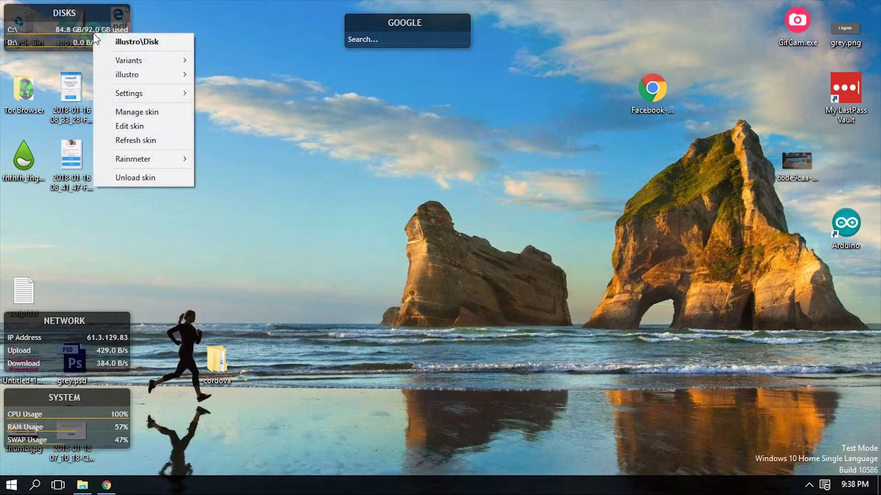
click(135, 175)
right_click(376, 15)
click(412, 161)
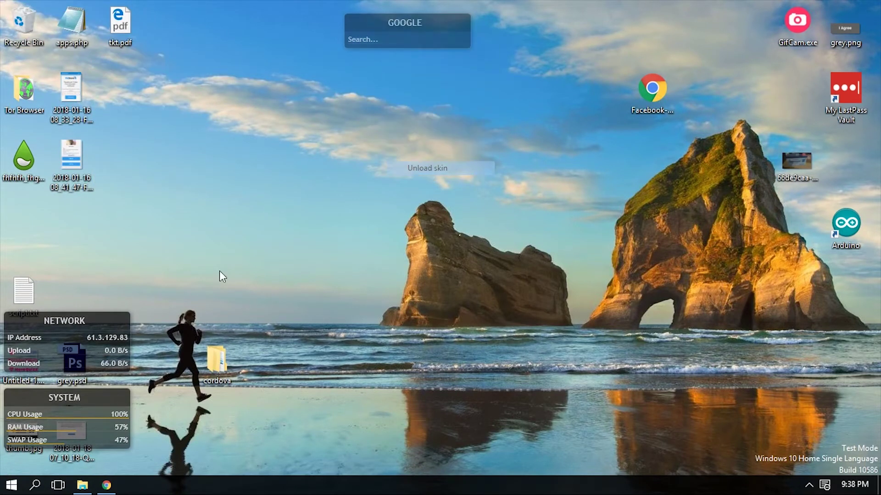
right_click(55, 324)
click(85, 324)
right_click(50, 396)
click(104, 389)
- Set the desktop background to a solid black colour in personalisation settings
right_click(379, 222)
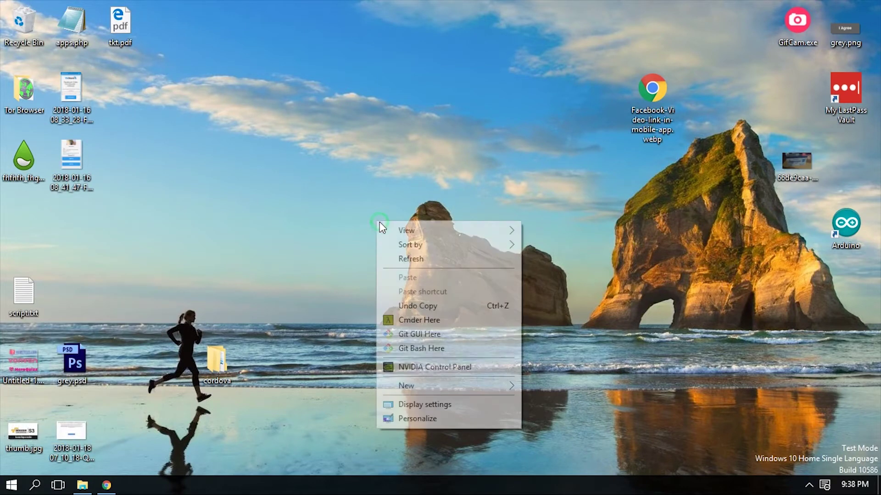
click(418, 418)
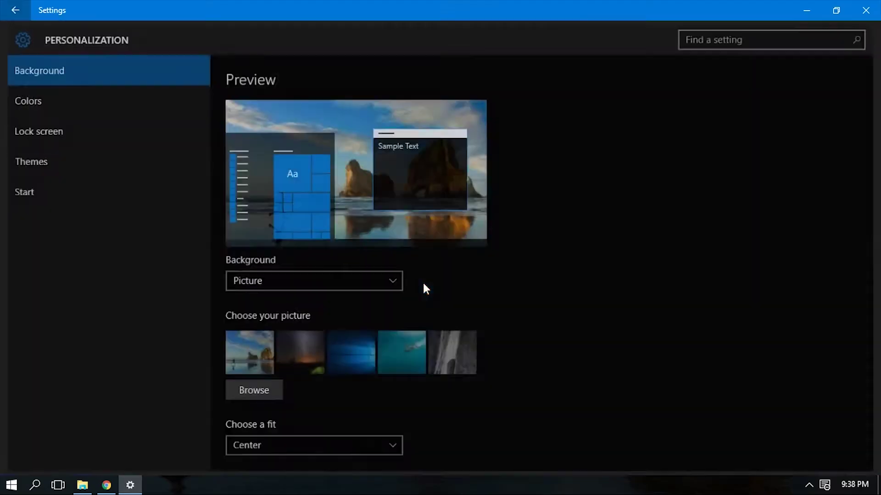
click(308, 281)
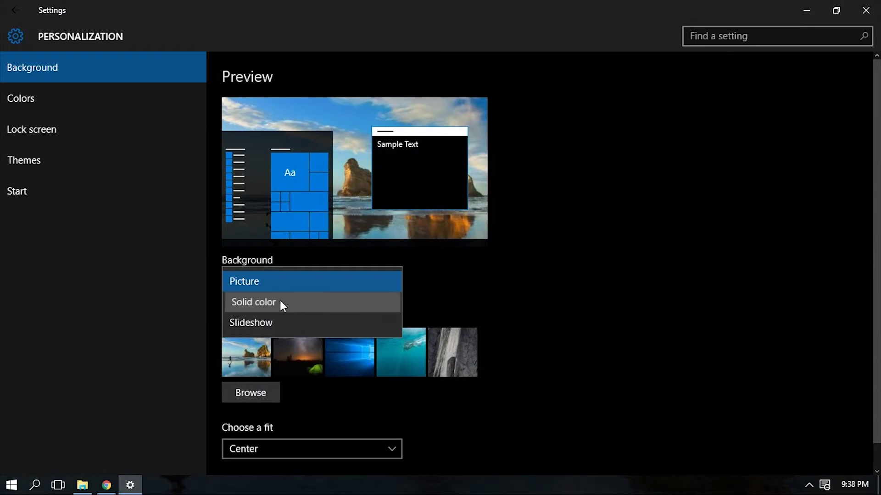
click(280, 301)
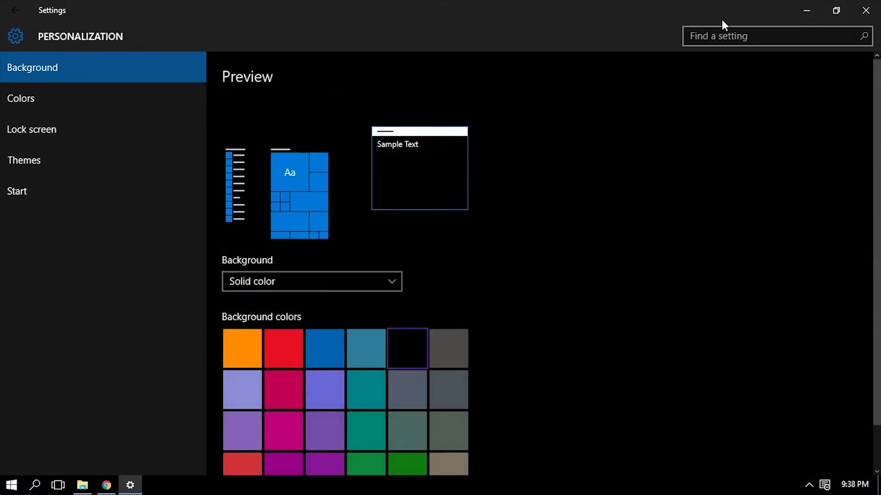
click(865, 10)
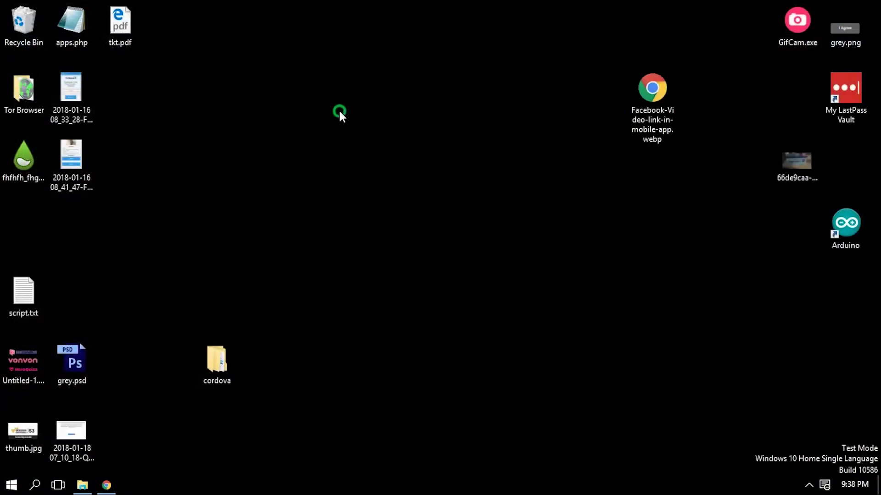
- Untick Show desktop icons from the desktop's View menu
right_click(339, 116)
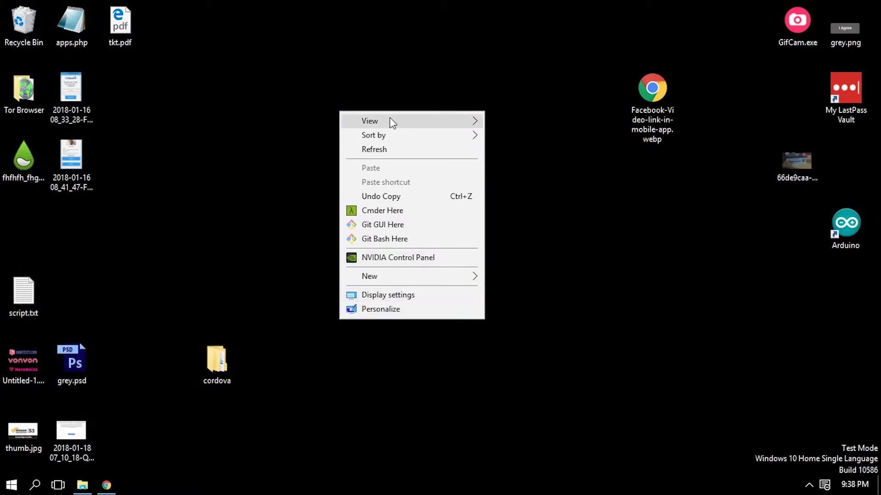
click(540, 202)
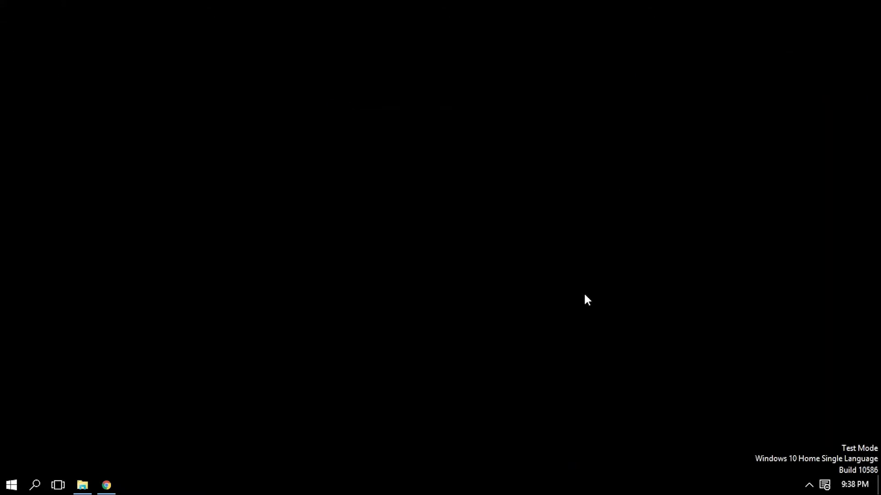
key(super)
key(super)
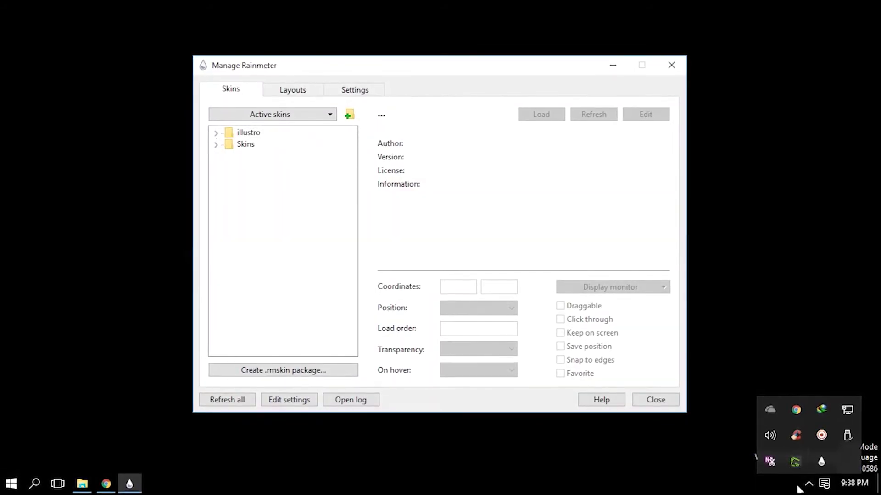
- Load the BinaryClock skin, nudge it right, and load the Dark.Eve links skin
click(809, 484)
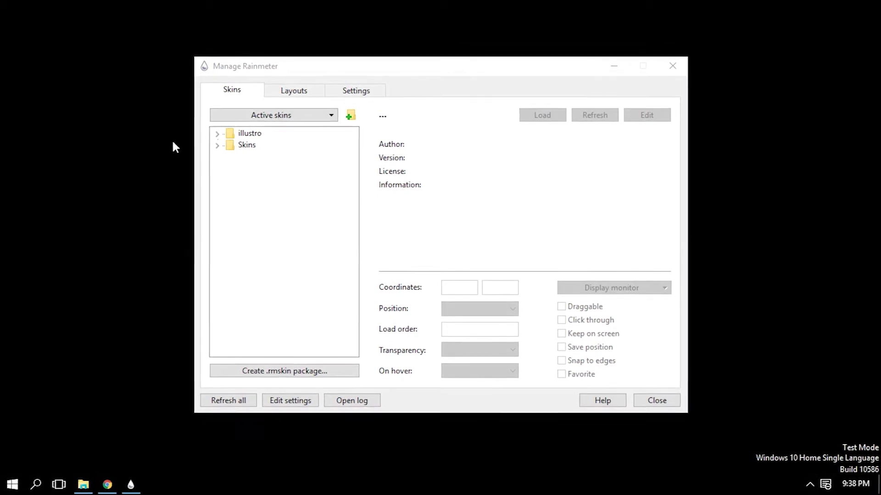
click(218, 146)
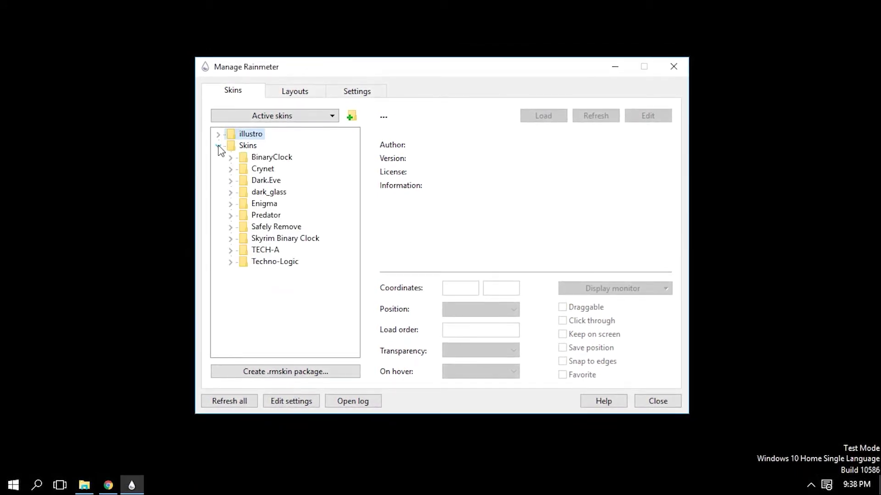
click(230, 158)
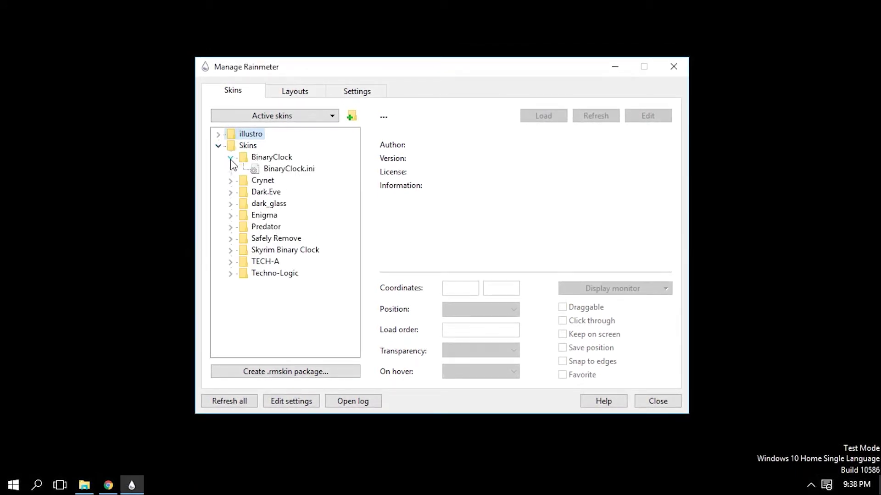
click(285, 171)
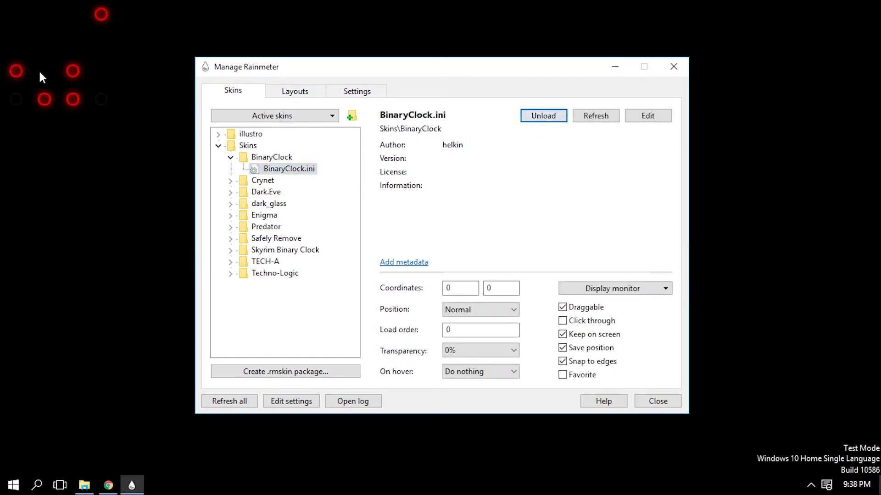
drag(68, 82, 86, 82)
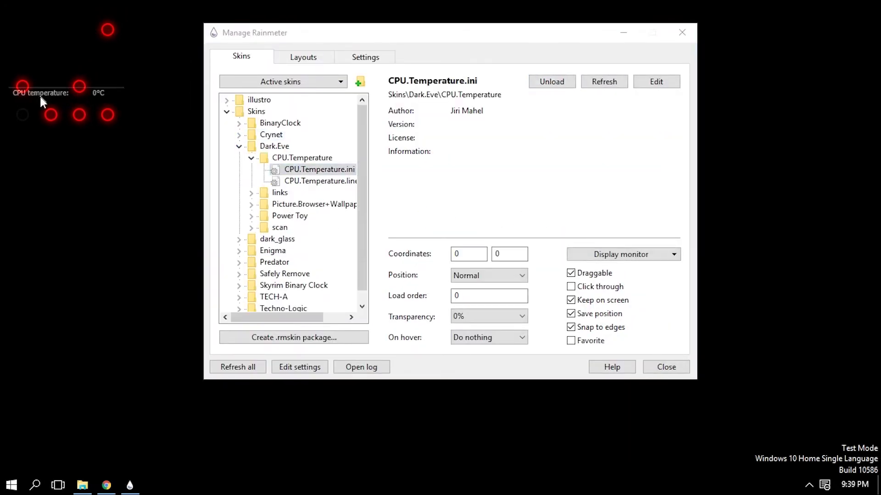
click(548, 86)
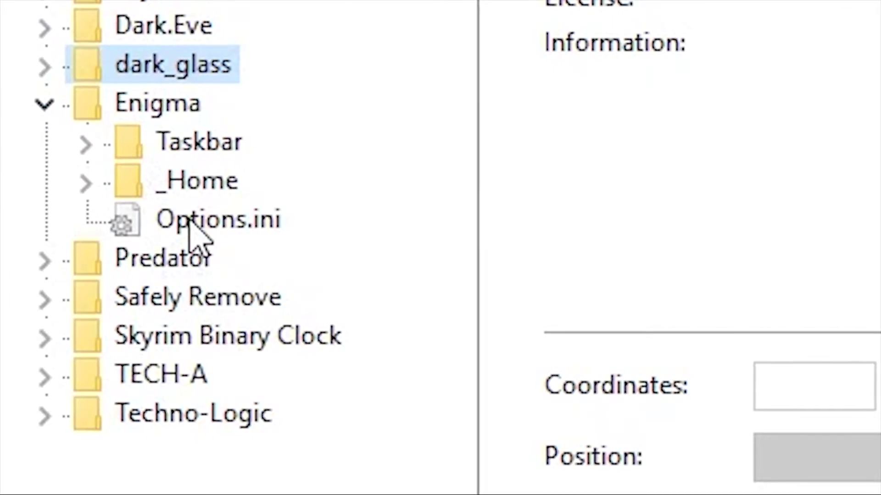
- Load the Enigma Home.ini skin and dismiss the invalid-skin warning
click(200, 224)
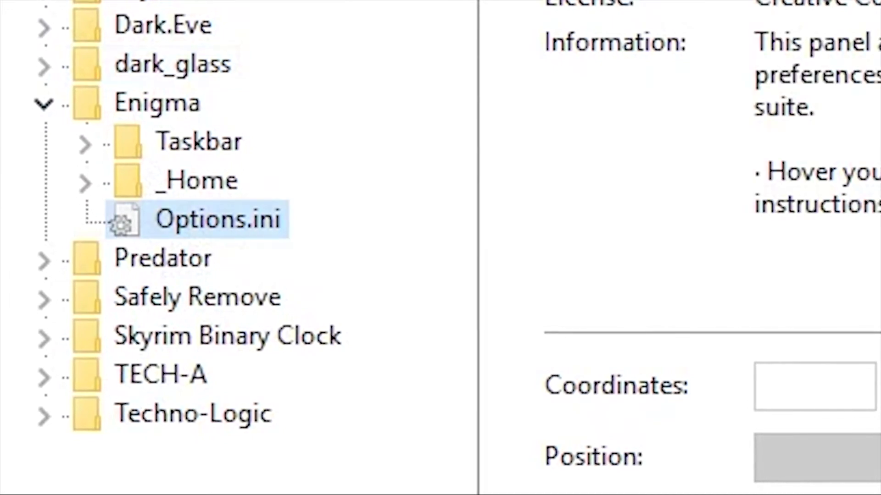
click(82, 181)
click(221, 219)
click(635, 117)
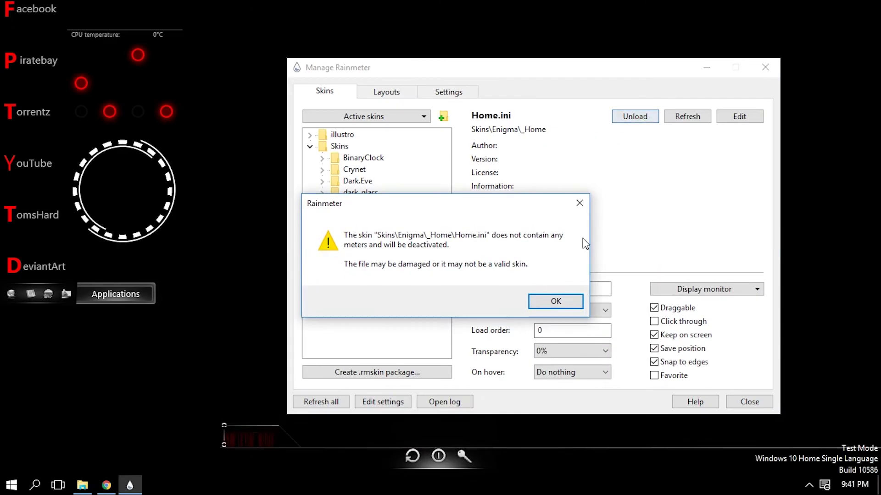
click(542, 300)
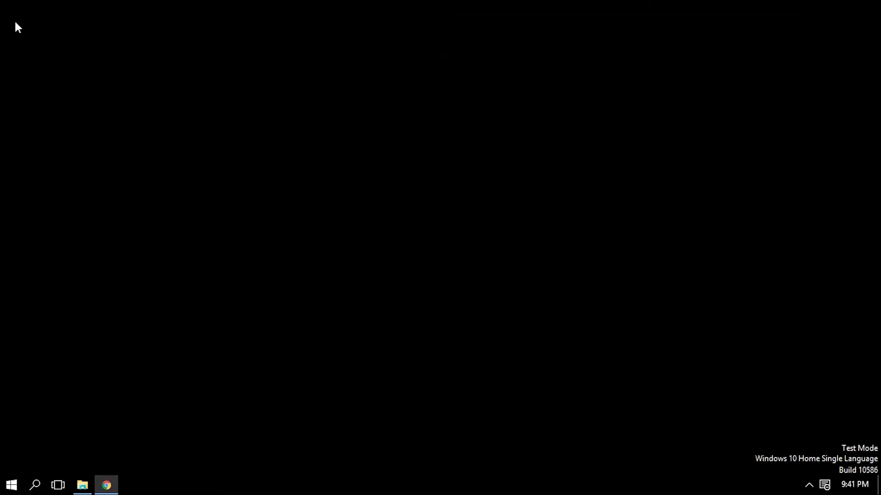
- Relaunch Rainmeter from Start search and bring up Manage Rainmeter from the tray
click(808, 485)
key(super)
text(rai)
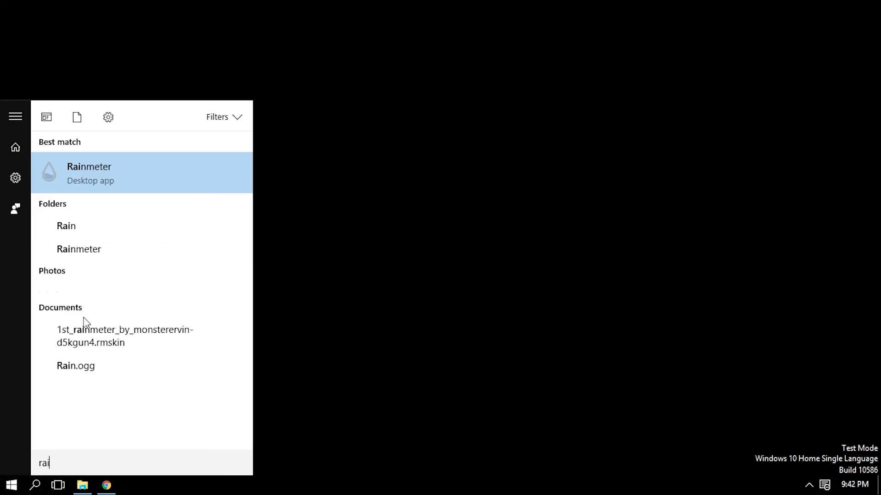
key(Return)
click(824, 485)
click(822, 462)
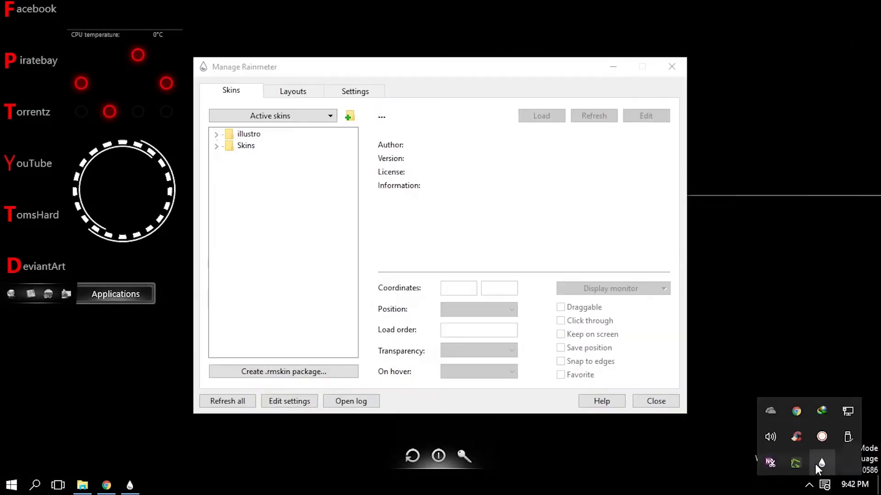
- Select the Predator Dock.ini skin under Skins > Predator for loading
click(216, 145)
click(229, 215)
click(287, 239)
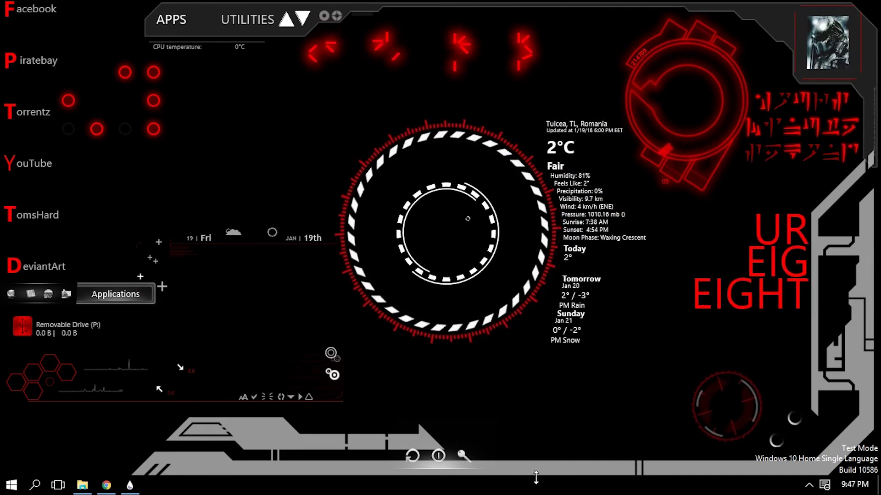
- Confirm Auto-hide the taskbar in taskbar properties so the skin fills the screen
right_click(504, 486)
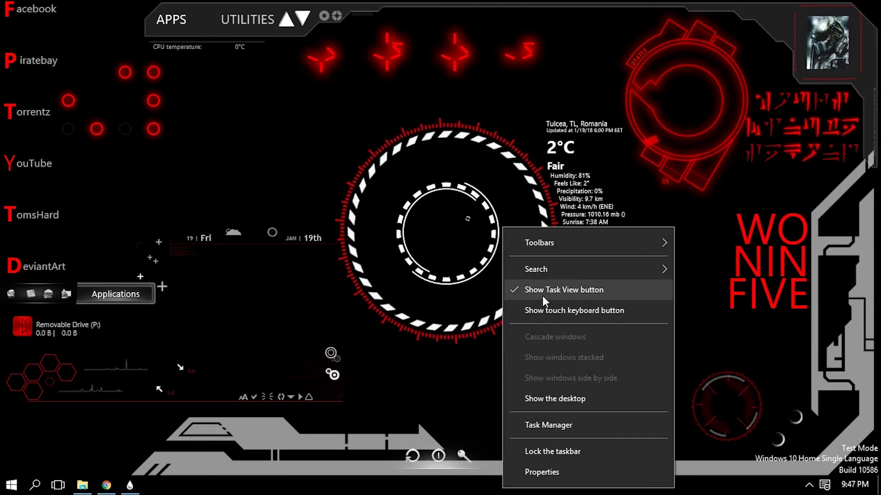
click(542, 472)
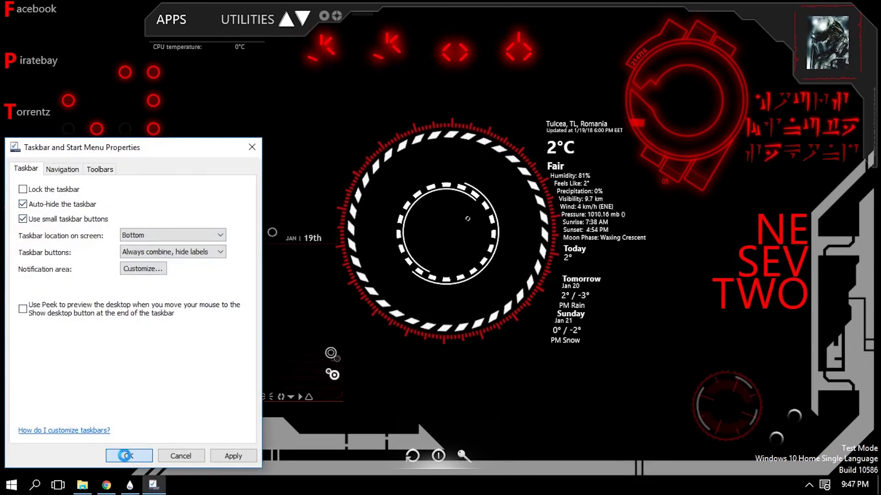
click(128, 456)
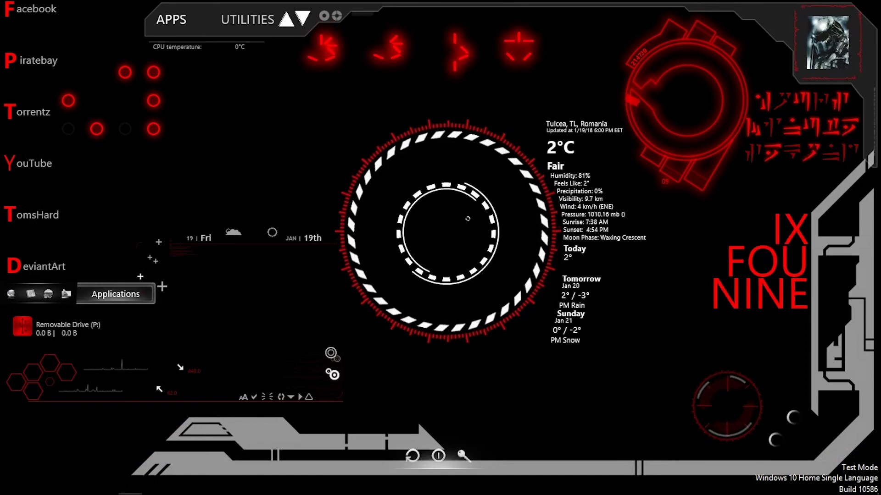
click(129, 485)
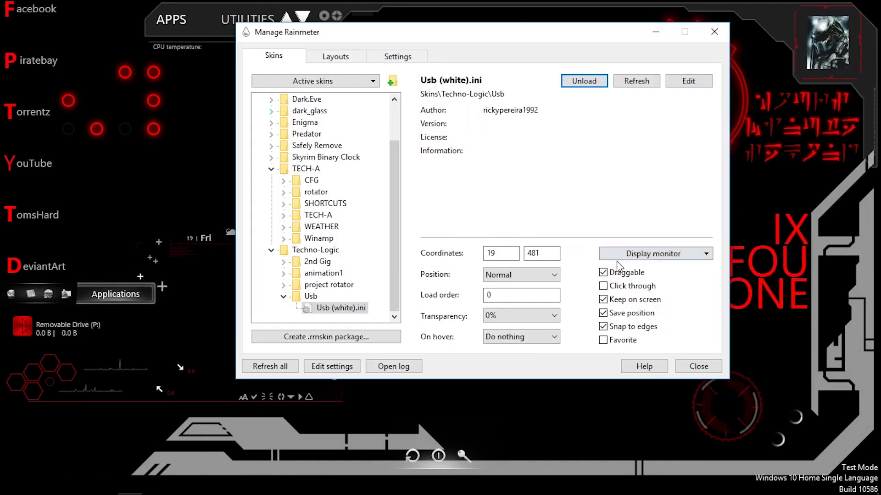
- Untick Draggable for the Techno-Logic Usb (white).ini skin and minimize the manager
click(604, 273)
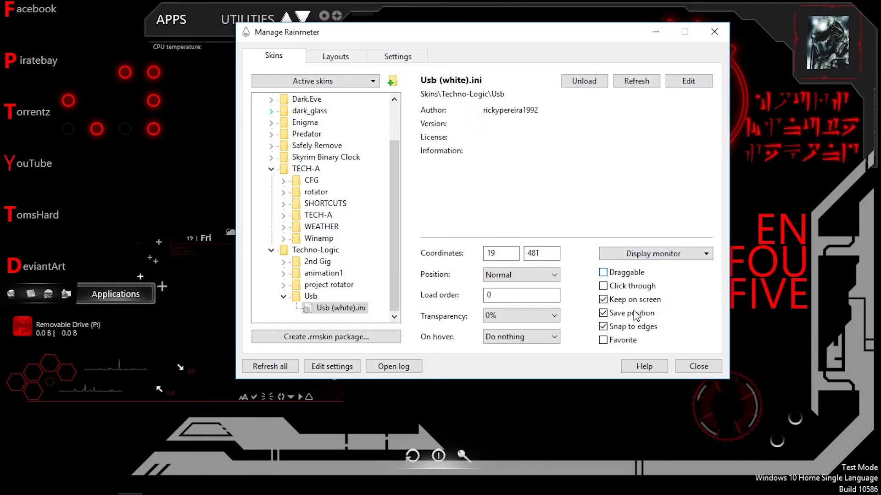
click(664, 36)
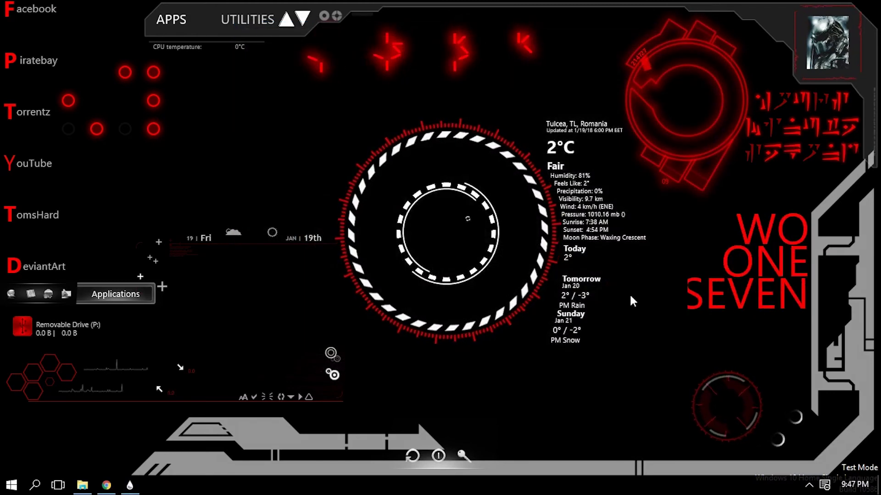